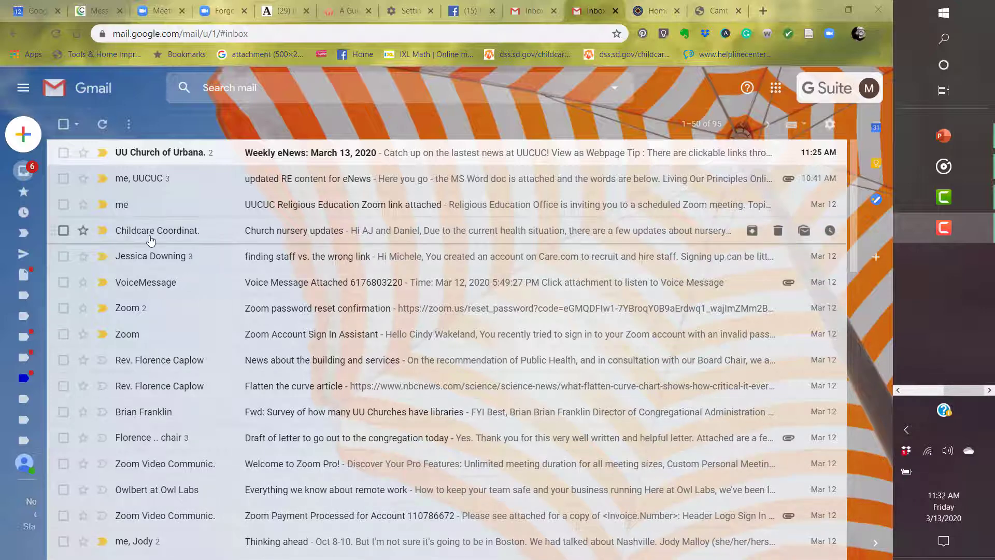
# Step: Open the 'UUCUC Religious Education Zoom link attached' message from the Gmail inbox
pyautogui.moveTo(124, 209)
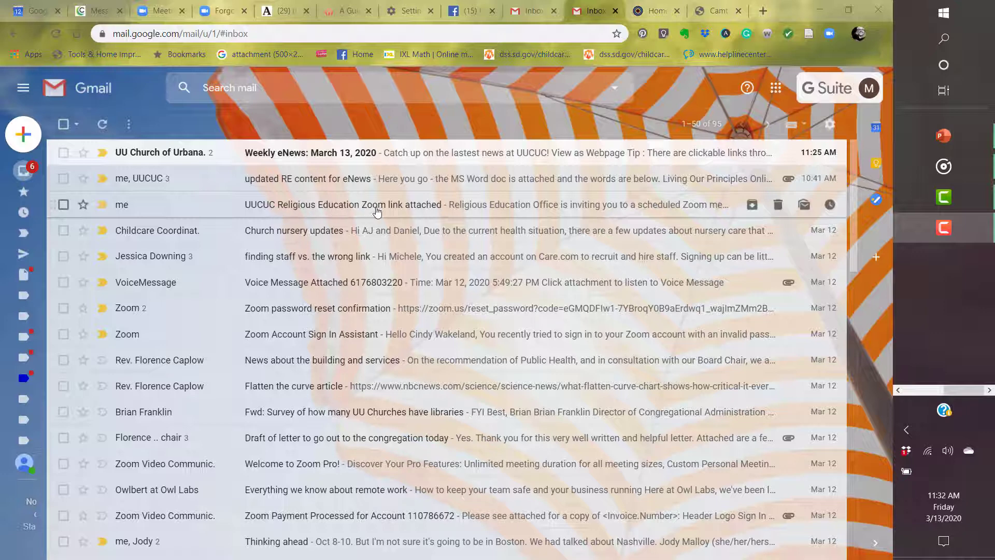
pyautogui.click(121, 207)
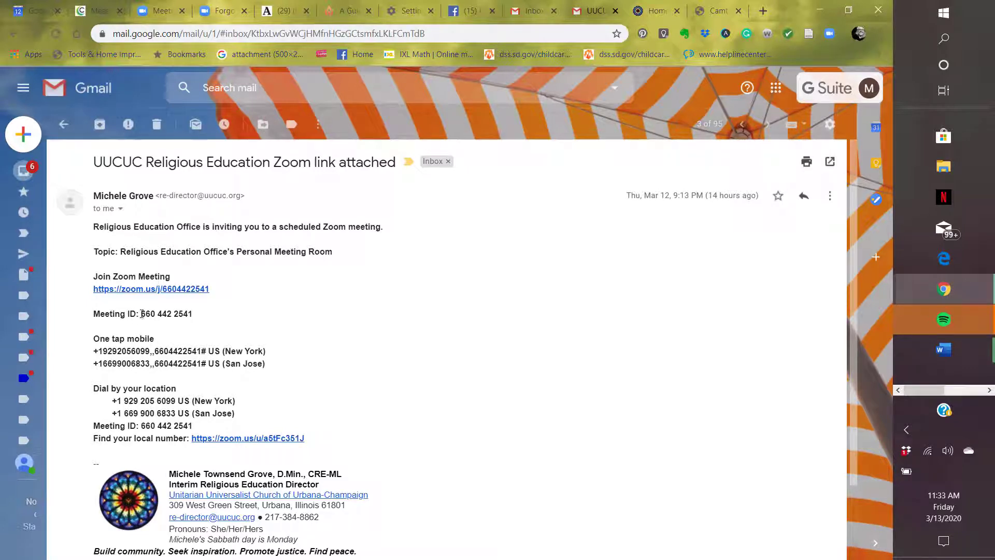
pyautogui.moveTo(141, 313); pyautogui.dragTo(199, 317)
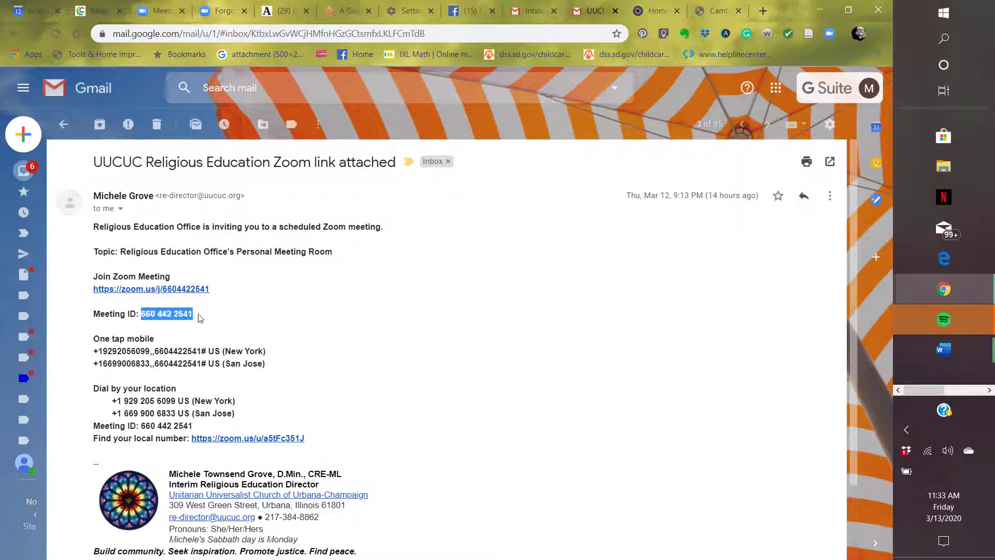
pyautogui.click(202, 318)
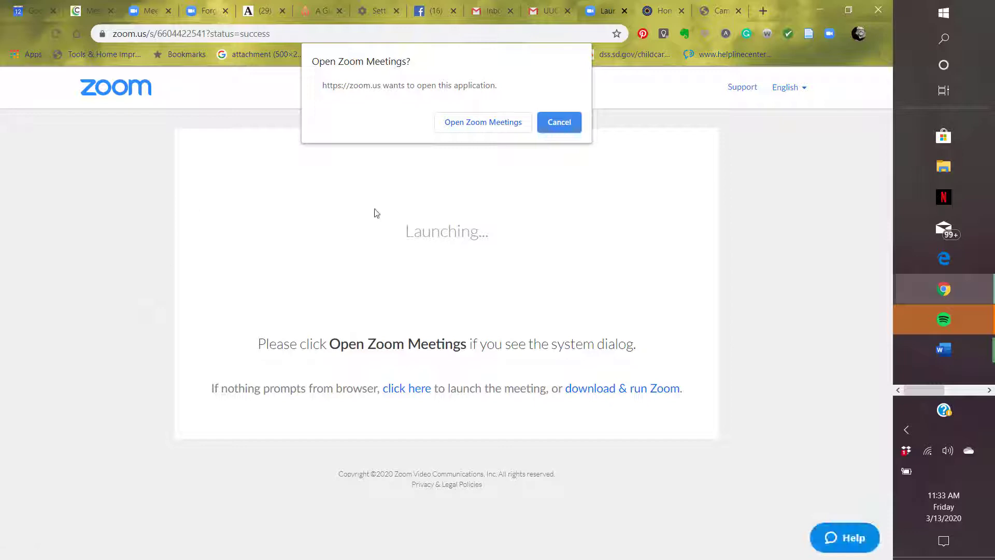
# Step: Launch the meeting in the Zoom app through the browser's 'Open Zoom Meetings' prompt
pyautogui.click(484, 125)
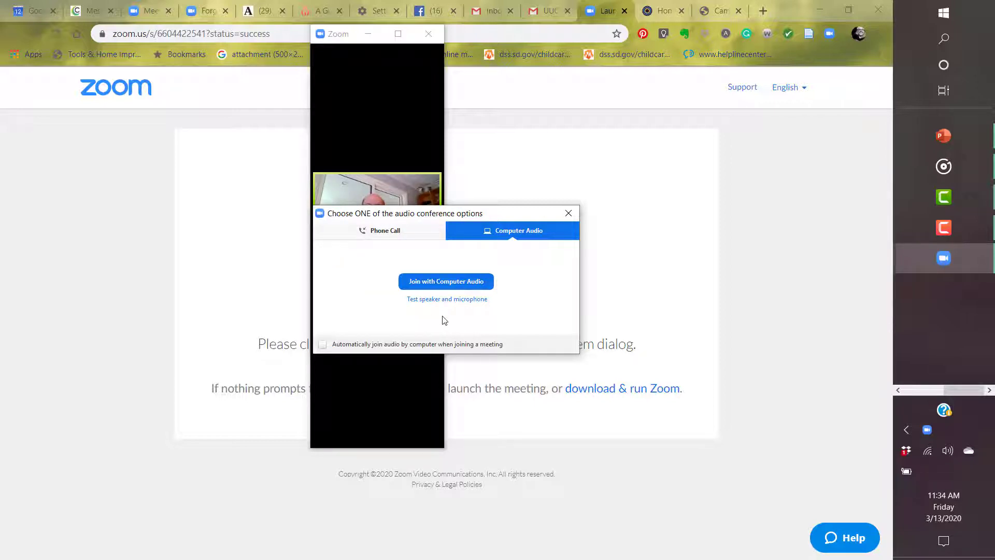
# Step: Join with Computer Audio and maximize the meeting window to fill the screen
pyautogui.click(458, 282)
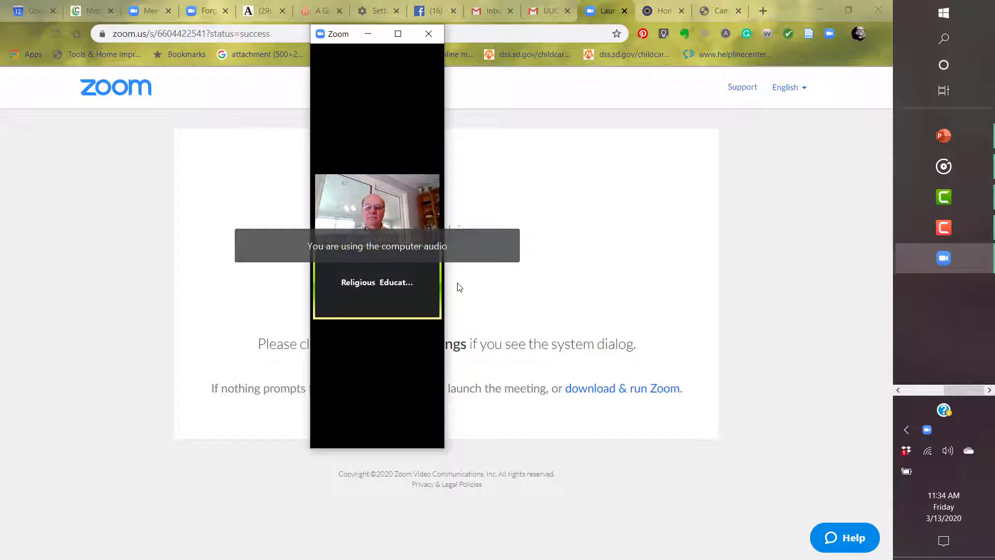
pyautogui.moveTo(417, 134)
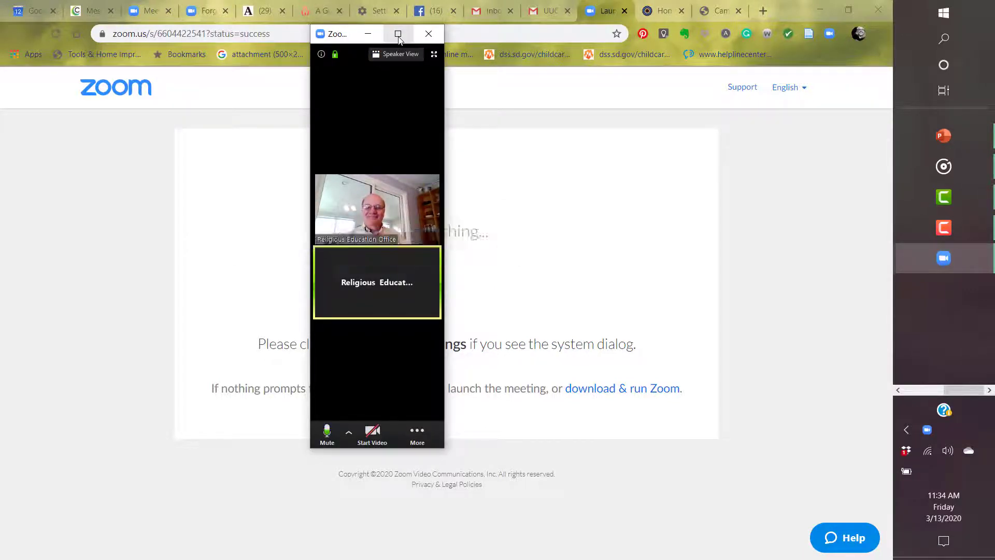
pyautogui.click(398, 36)
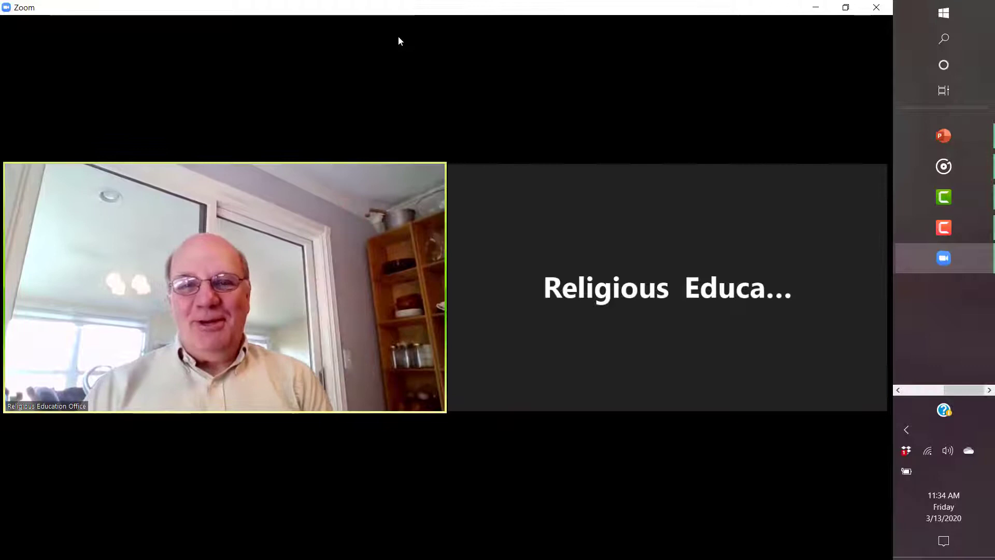
pyautogui.moveTo(619, 224)
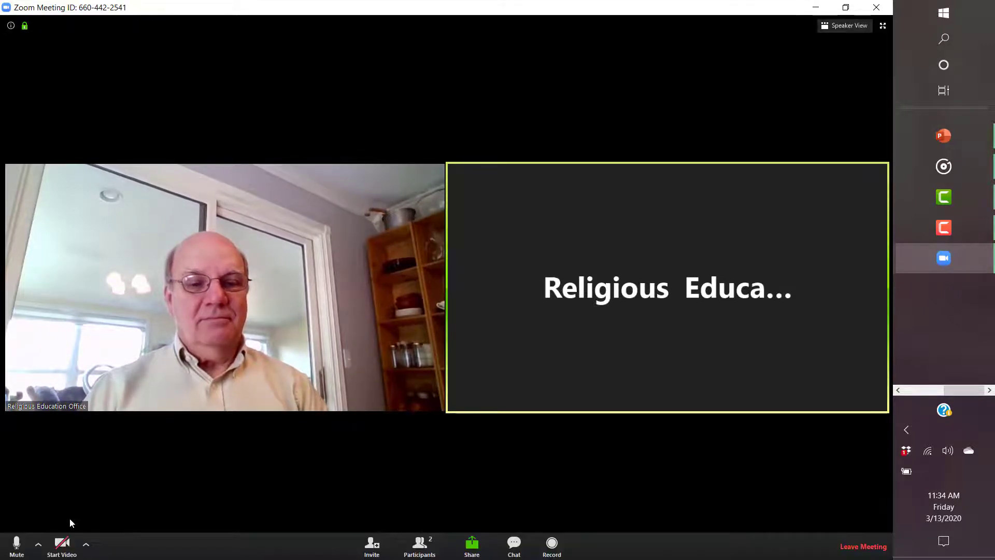
# Step: Start video, stop it, then start it again so the camera stays on
pyautogui.click(60, 545)
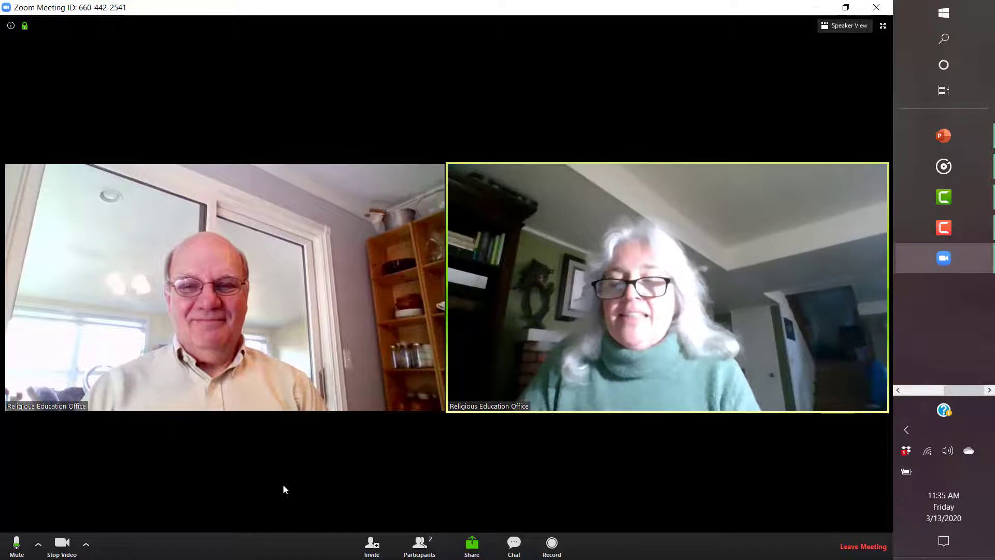
pyautogui.click(60, 545)
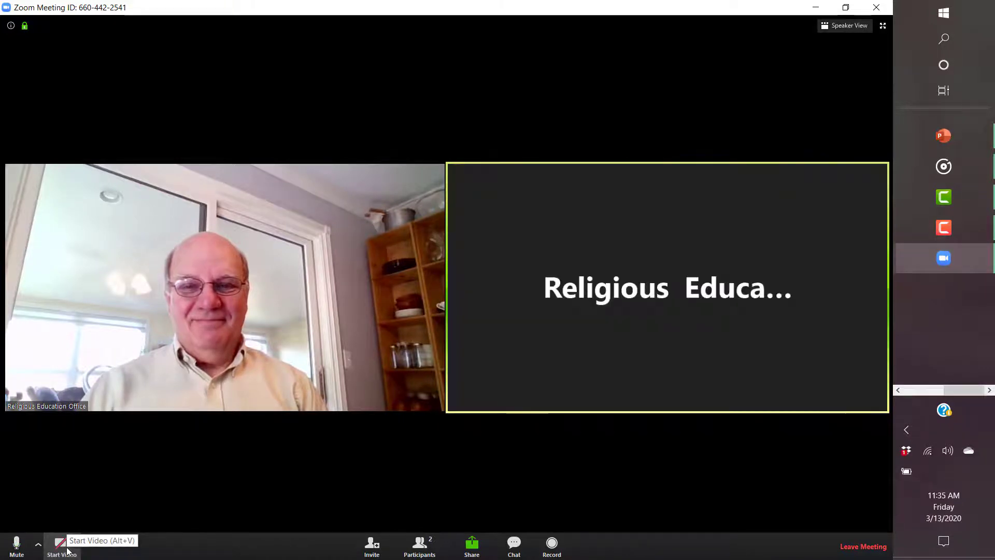
pyautogui.click(66, 549)
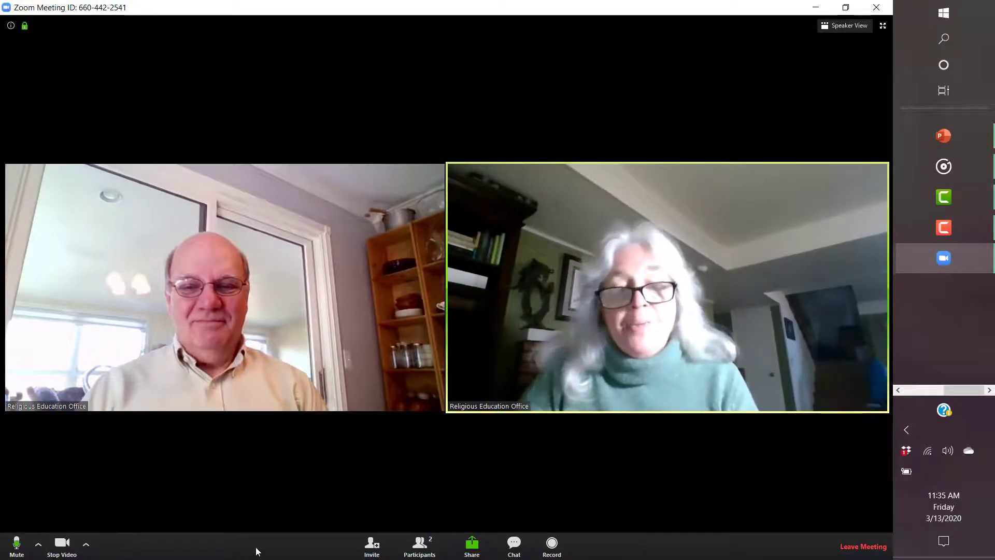
# Step: Open the meeting chat and send 'Hi everyone' to everyone
pyautogui.click(514, 545)
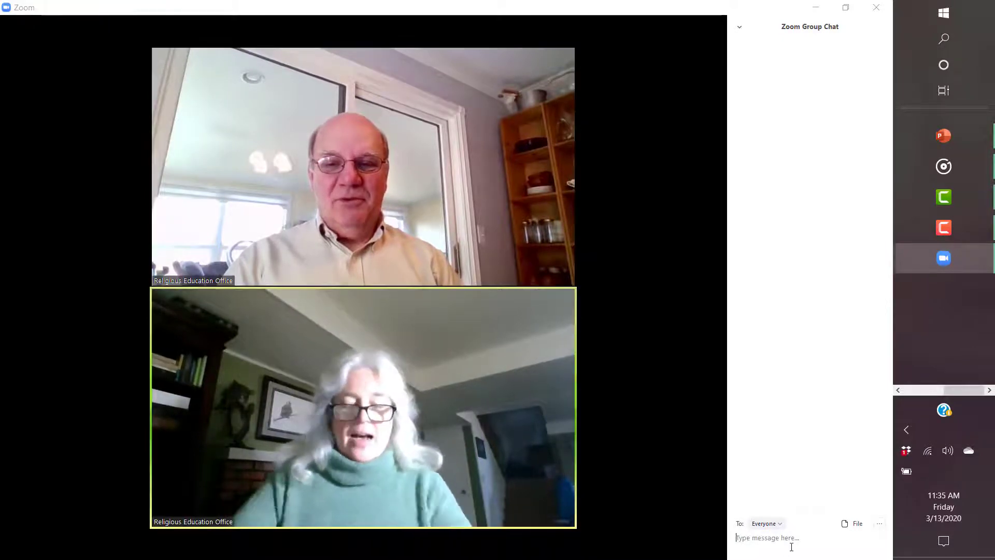
pyautogui.write('Hi everyo')
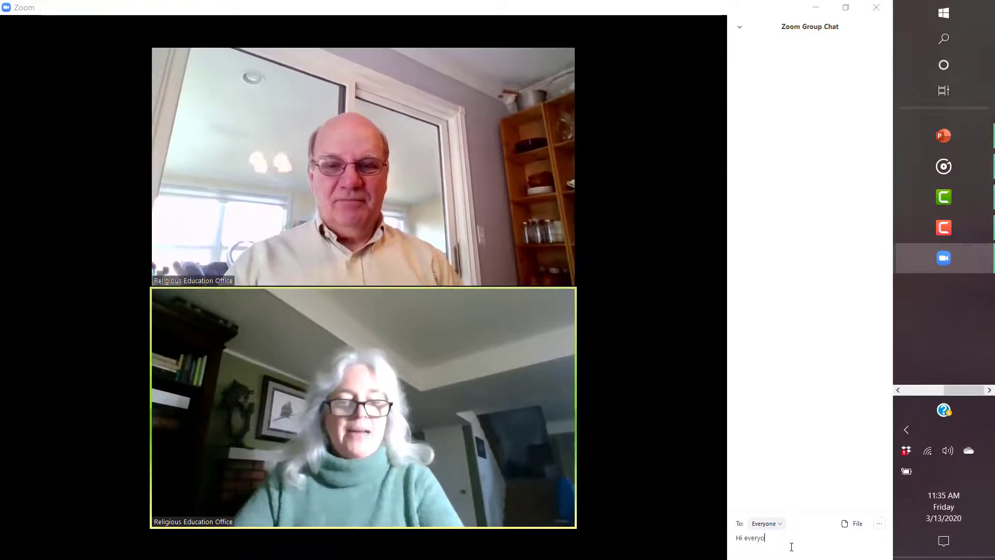
pyautogui.write('ne')
pyautogui.press('Return')
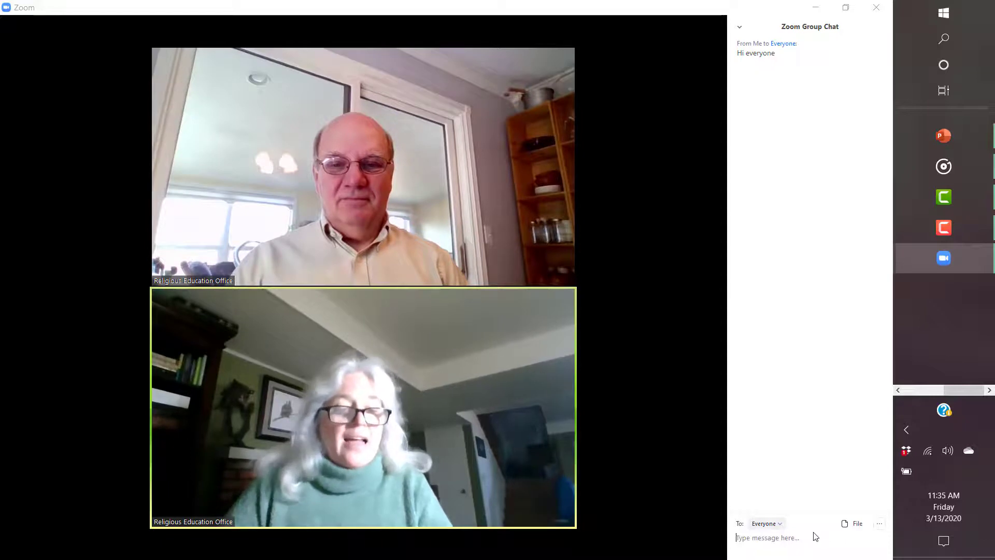
# Step: Send a private greeting to the Religious Education Office host
pyautogui.click(780, 524)
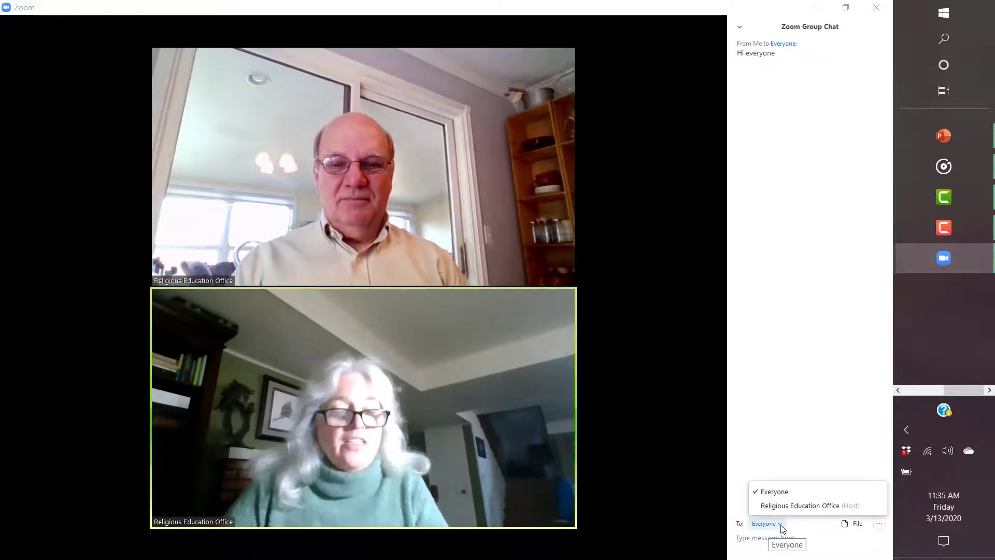
pyautogui.click(793, 506)
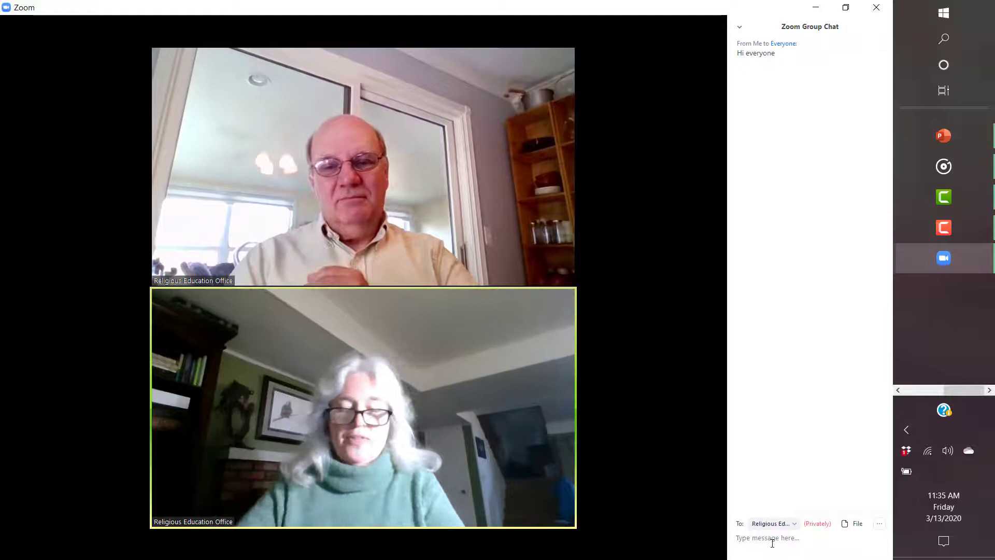
pyautogui.write('Hi Andy')
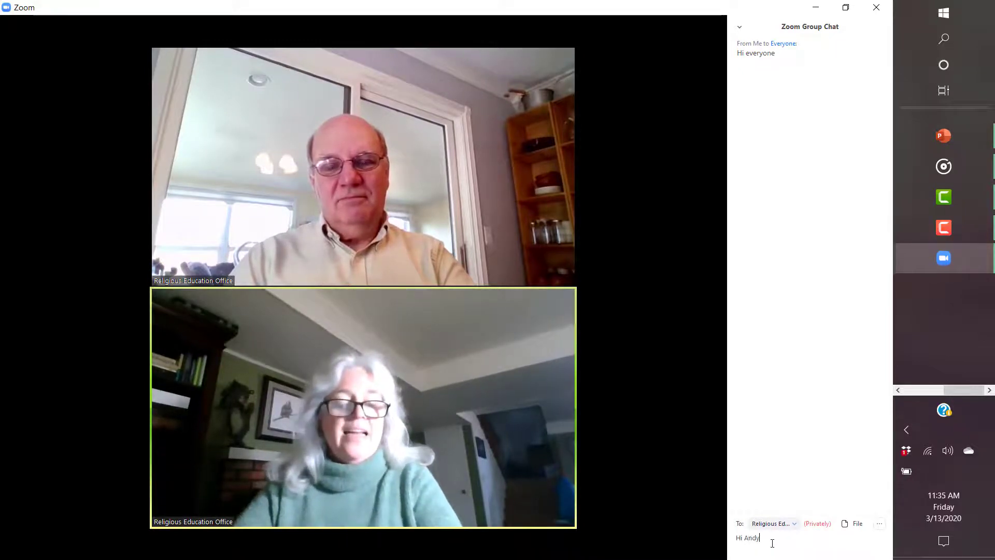
pyautogui.press('Return')
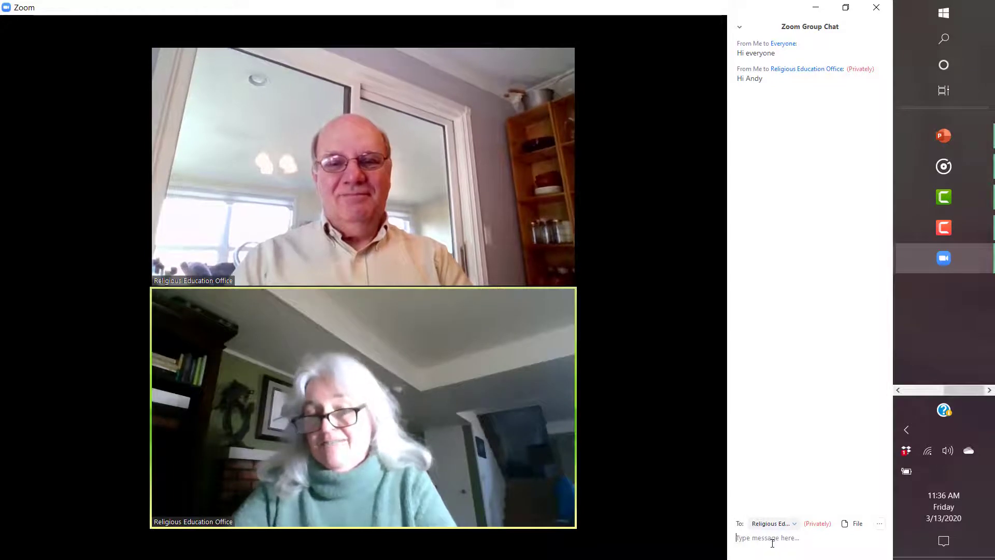
# Step: Switch the recipient back to Everyone and send 'Thank you for being here'
pyautogui.click(795, 524)
pyautogui.click(802, 493)
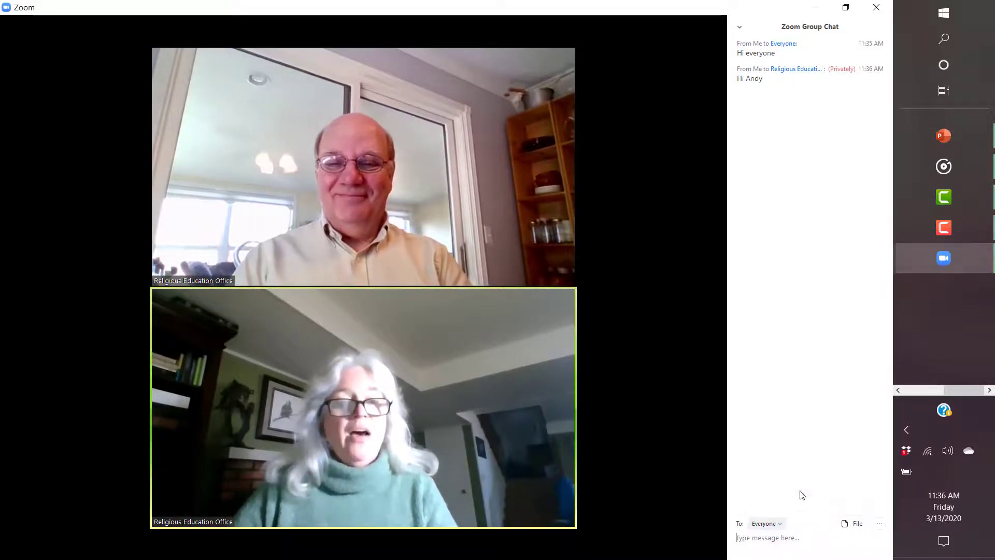
pyautogui.click(755, 542)
pyautogui.write('T')
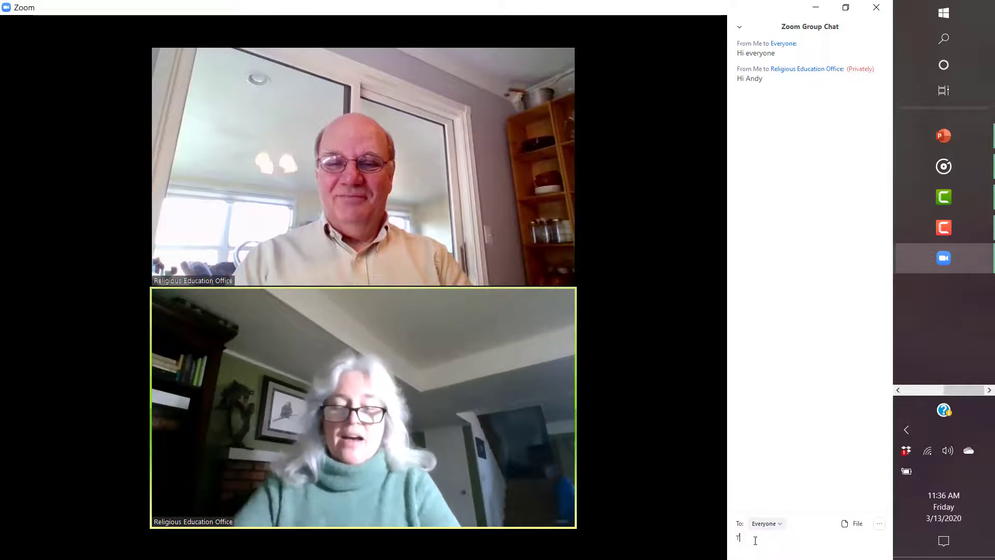
pyautogui.write('hank you be')
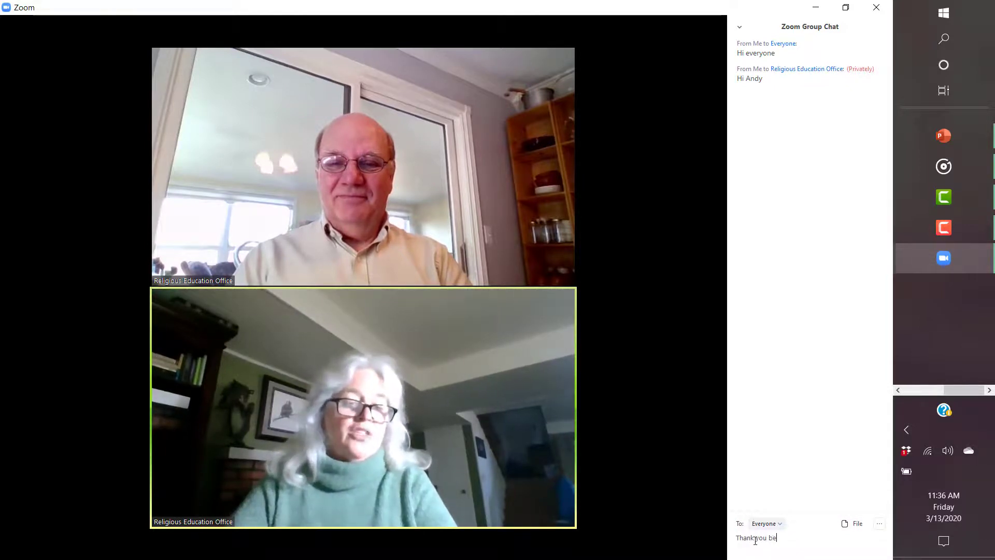
pyautogui.press('BackSpace')
pyautogui.press('BackSpace')
pyautogui.write('for being ')
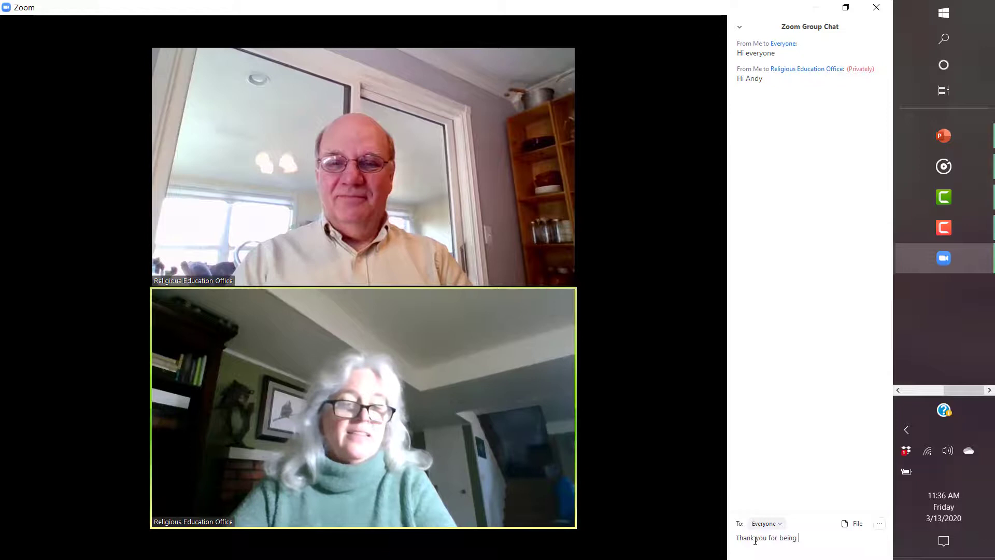
pyautogui.write('here')
pyautogui.press('Return')
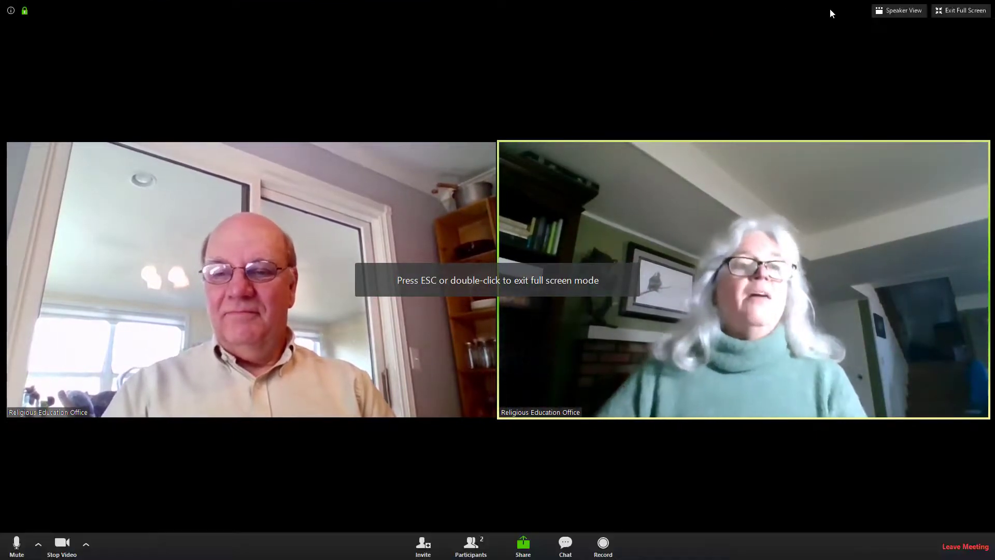
# Step: Exit full screen and switch the meeting to Speaker View
pyautogui.click(939, 11)
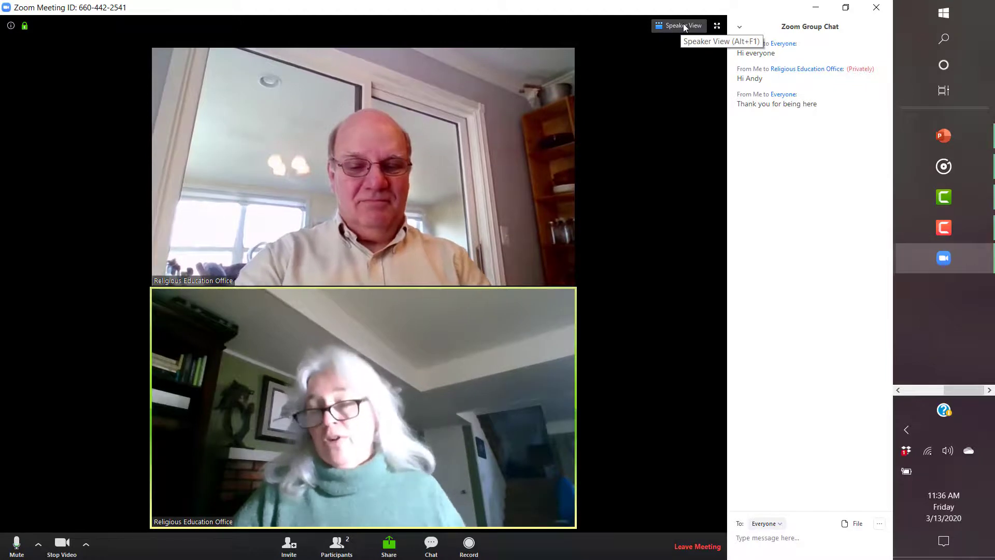
pyautogui.click(684, 26)
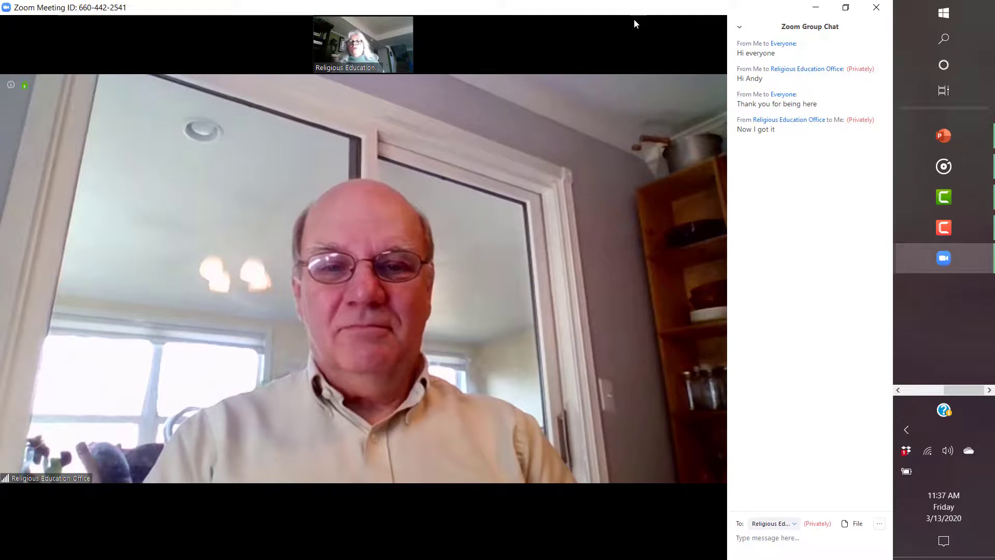
pyautogui.moveTo(438, 44)
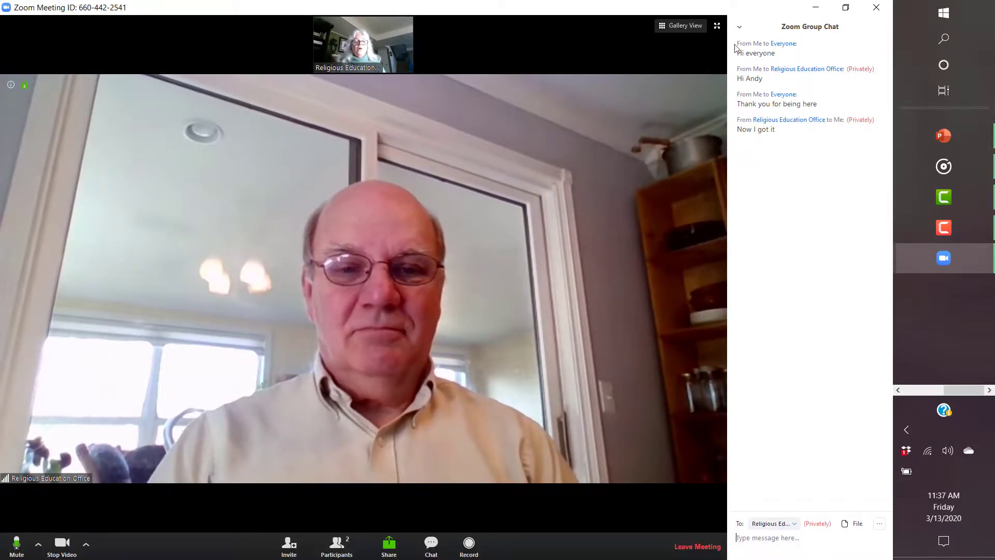
# Step: Shrink Zoom to a mini video, open Education > Learning Overview on uucuc.org, then restore the meeting
pyautogui.click(816, 7)
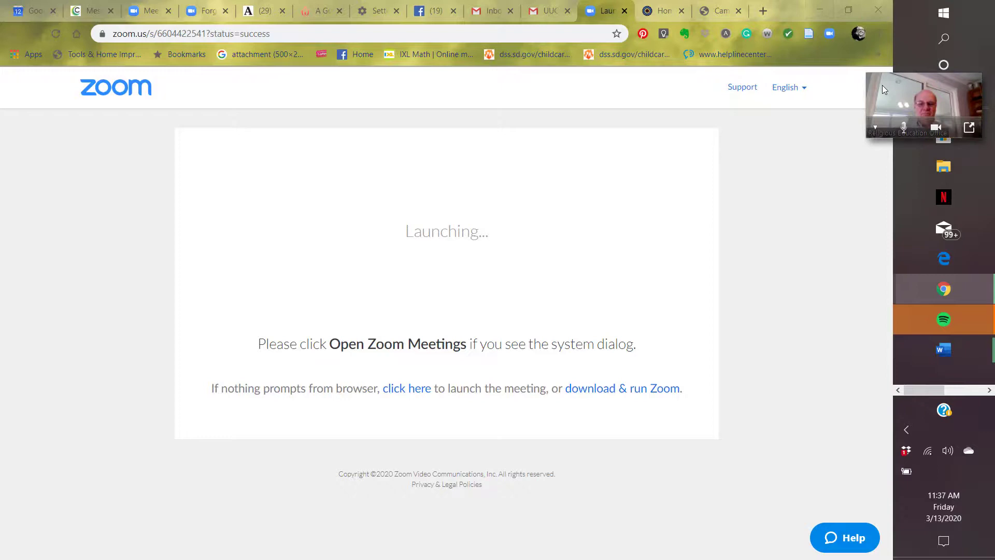
pyautogui.moveTo(882, 85); pyautogui.dragTo(841, 83)
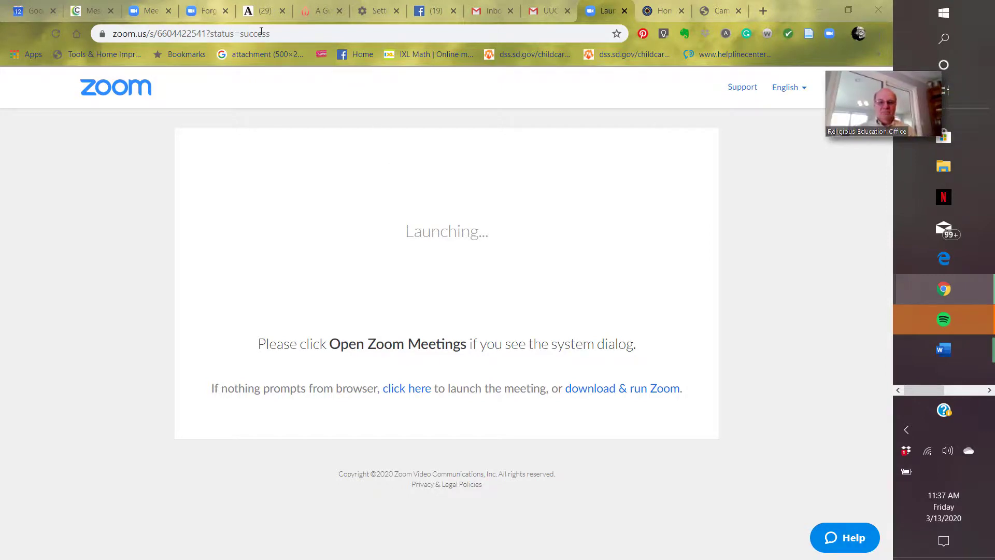
pyautogui.click(664, 13)
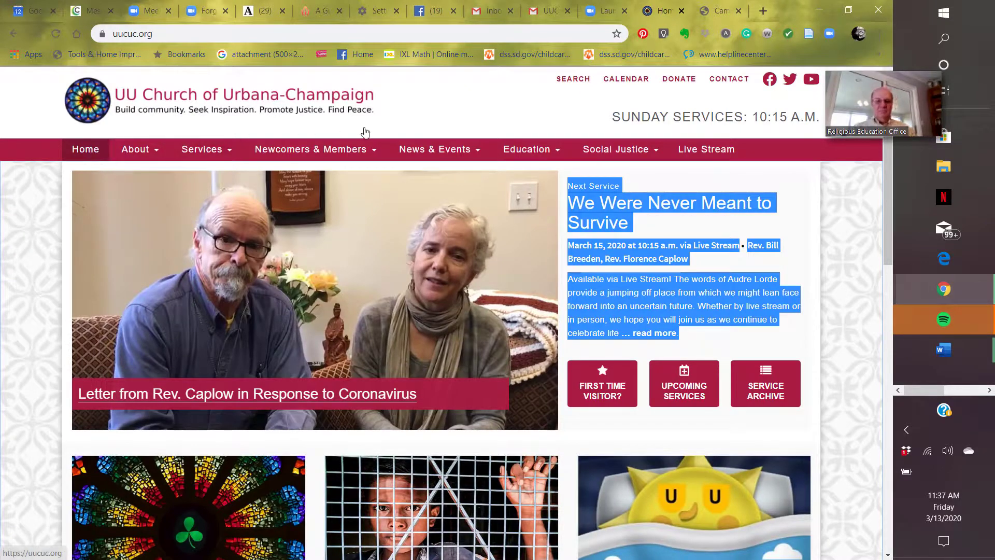
pyautogui.moveTo(532, 150)
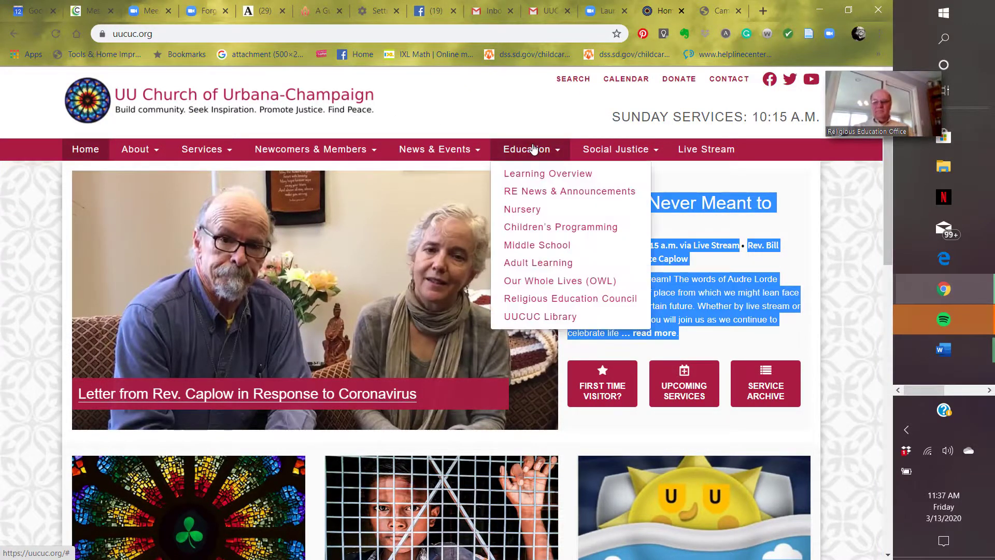
pyautogui.click(534, 173)
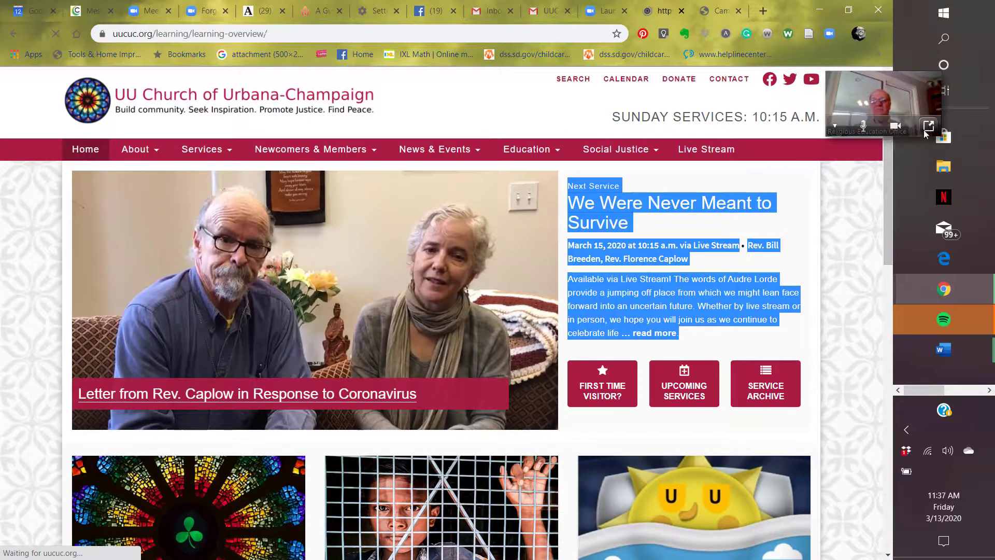
pyautogui.doubleClick(929, 126)
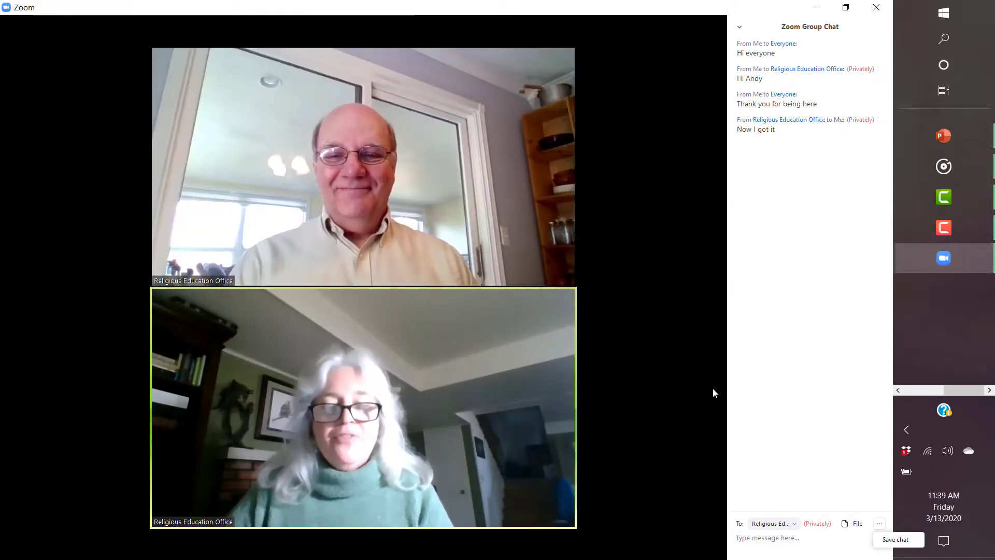
# Step: Put the meeting back in Gallery View with both videos stacked beside the chat
pyautogui.moveTo(624, 406)
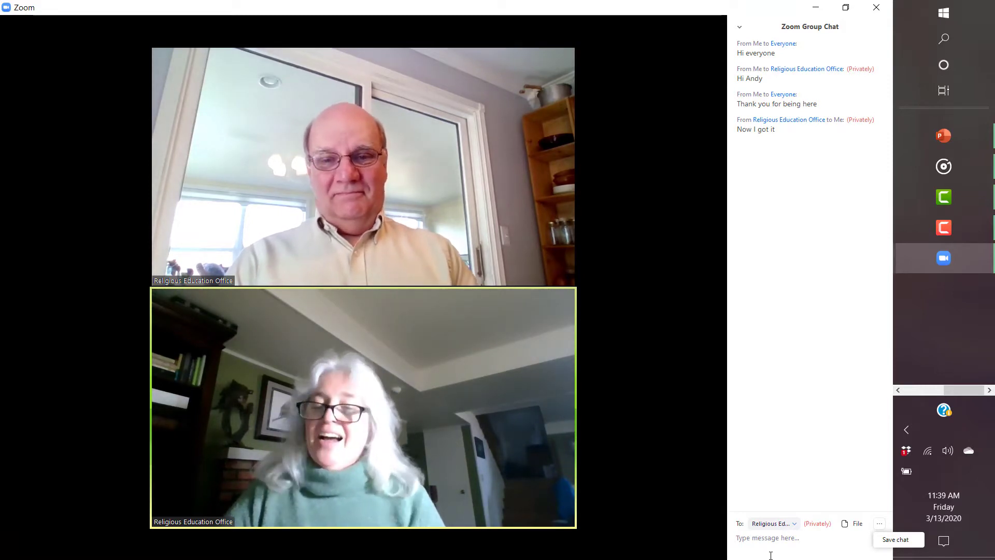
pyautogui.moveTo(644, 498)
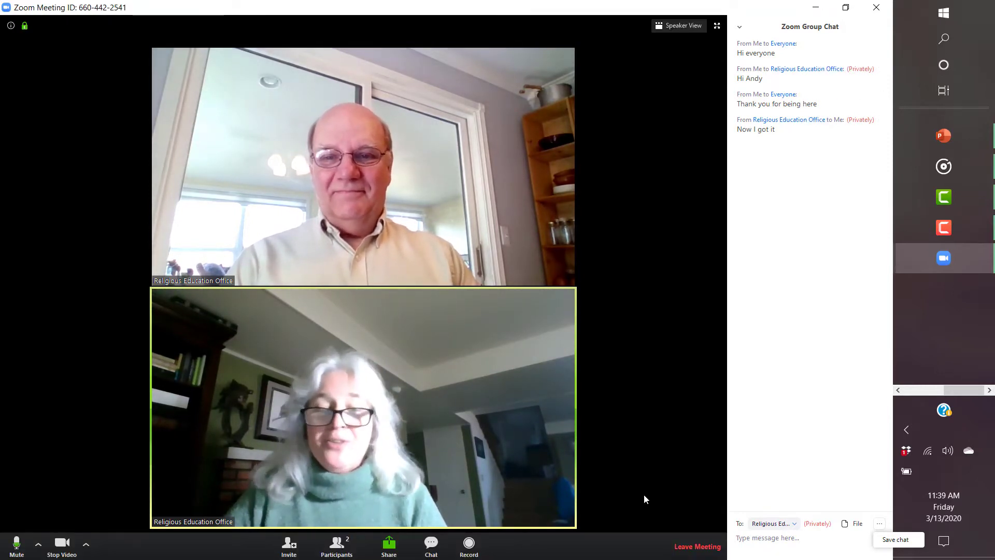